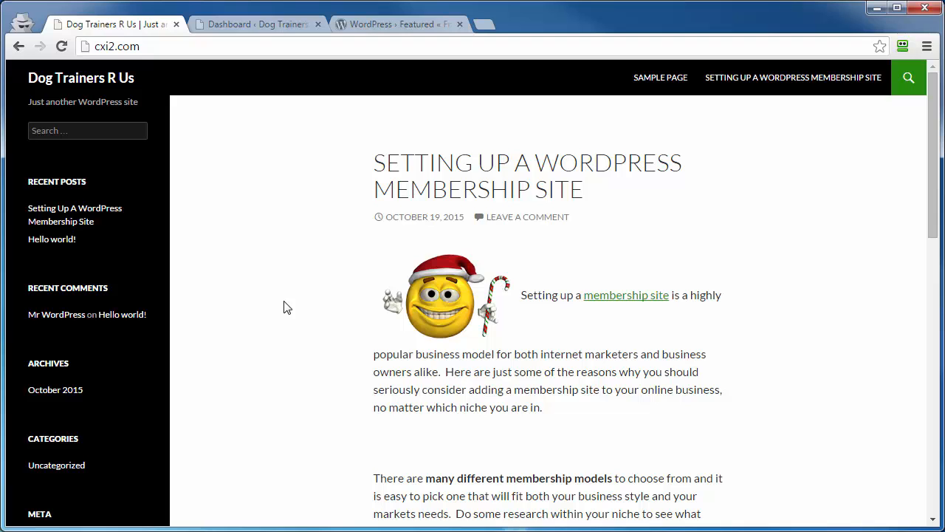
- Switch to the WordPress.org theme directory and browse its popular and latest themes
left_click(374, 24)
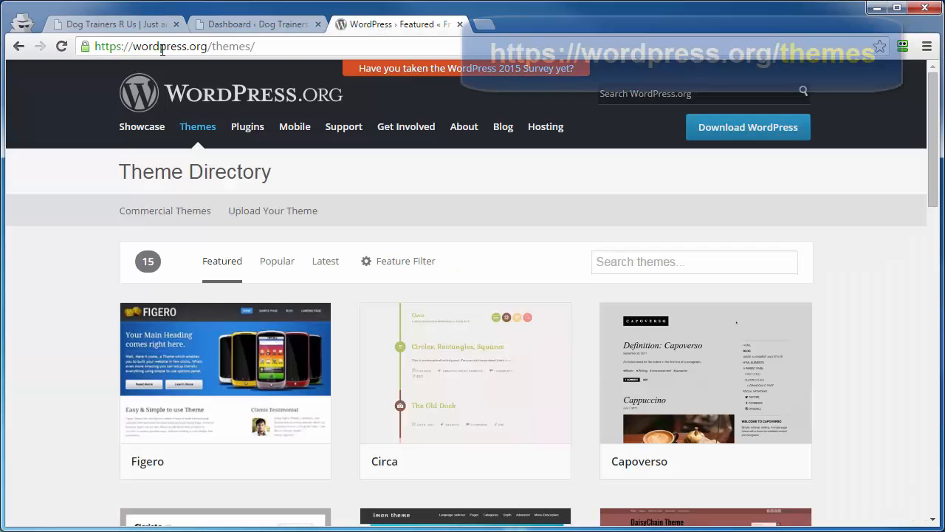
mouse_move(347, 145)
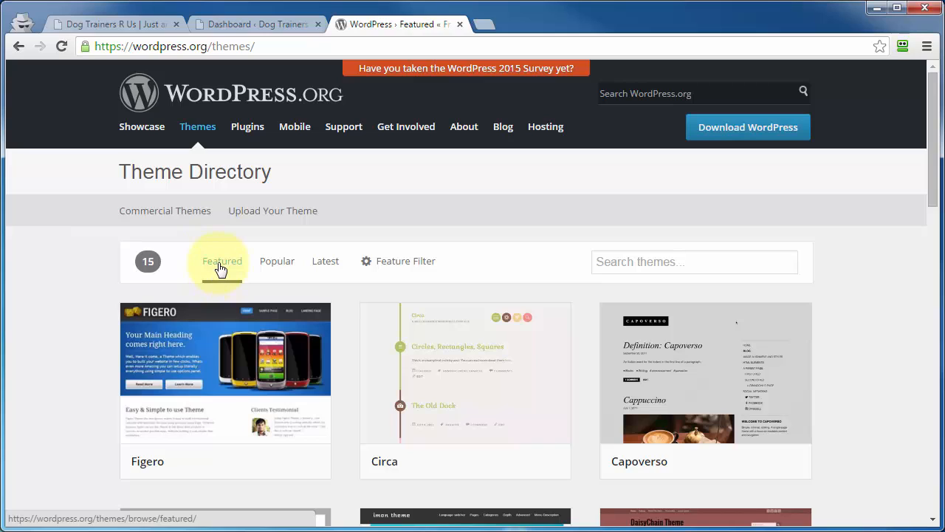
left_click(273, 266)
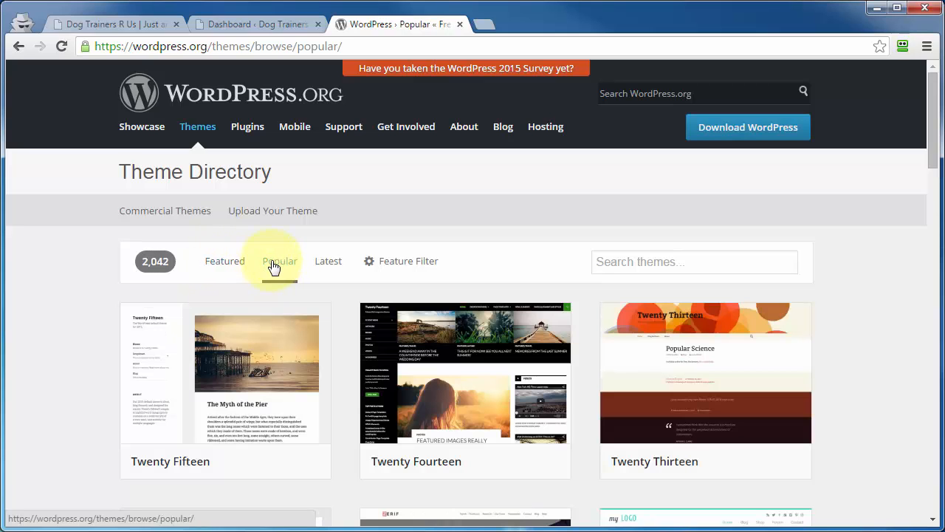
left_click(331, 267)
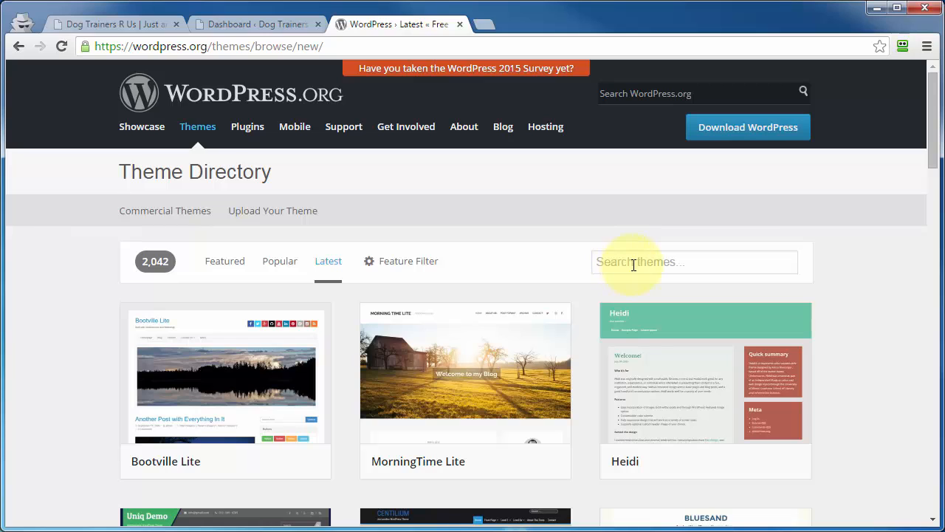
- Select the Black, Blue, Brown, Responsive Layout and BuddyPress options in the theme directory's feature filter
left_click(392, 265)
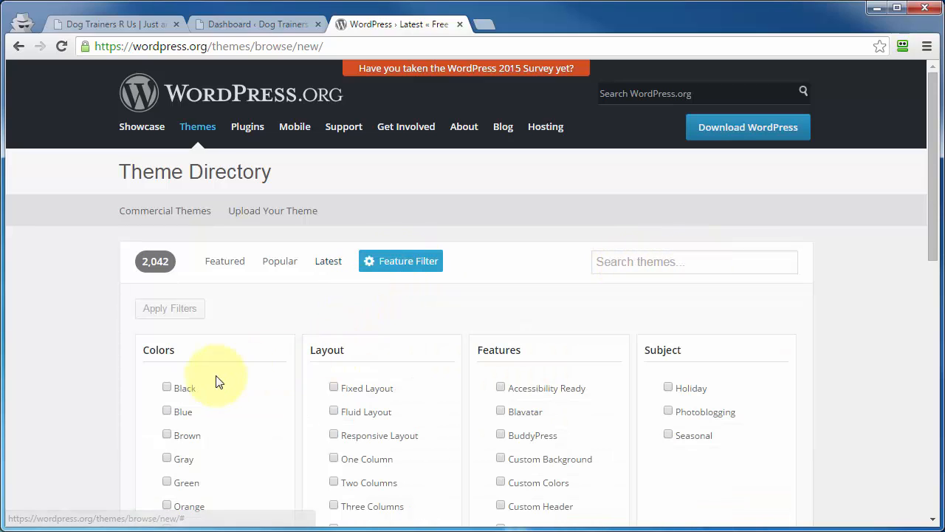
left_click(167, 387)
left_click(169, 412)
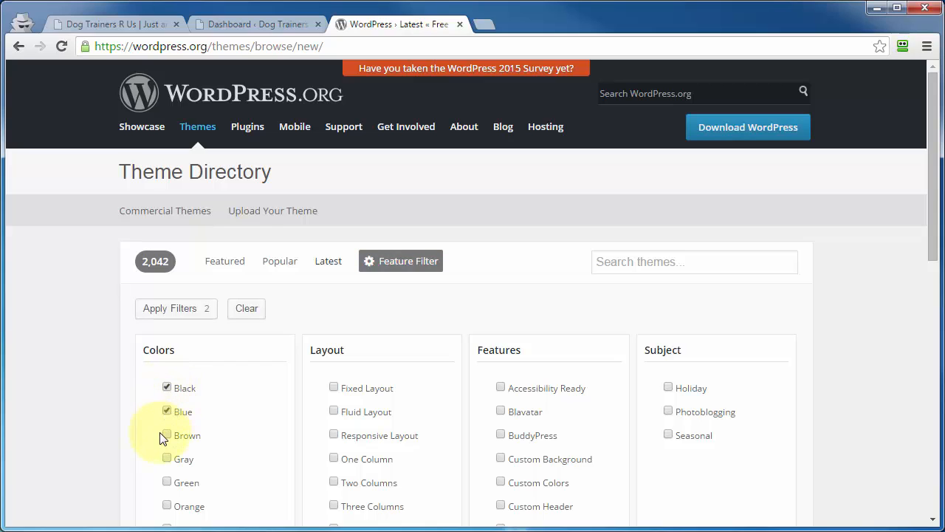
left_click(168, 437)
left_click(333, 435)
left_click(501, 435)
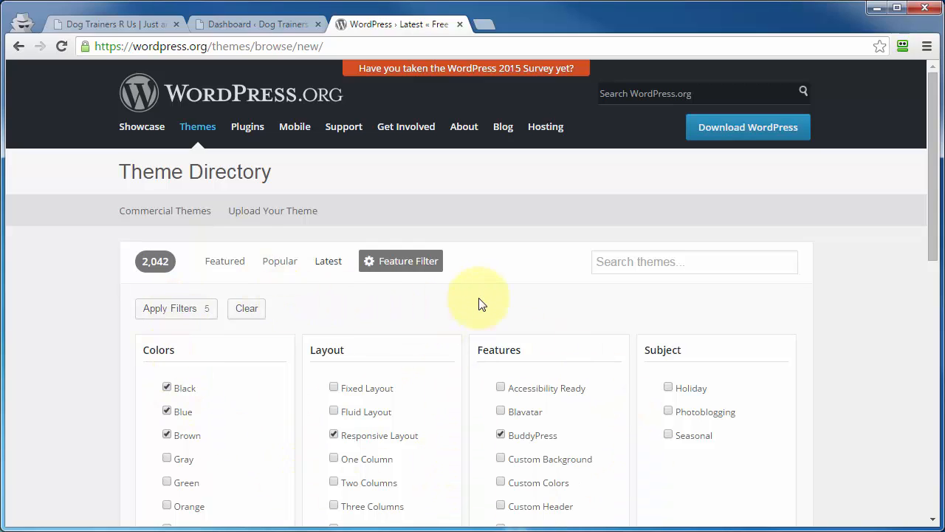
- Return to the featured themes in the directory and look through them
left_click(219, 265)
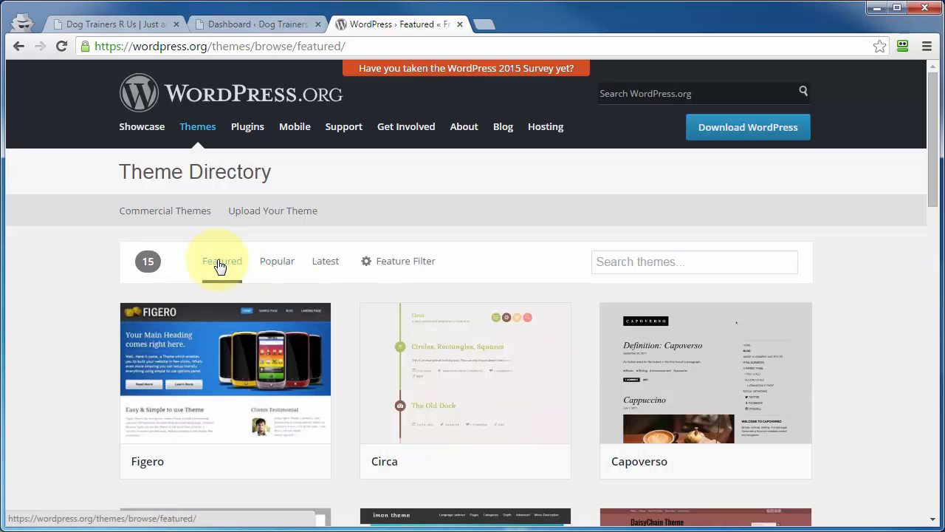
mouse_move(169, 338)
scroll(184, 354, "down", 1)
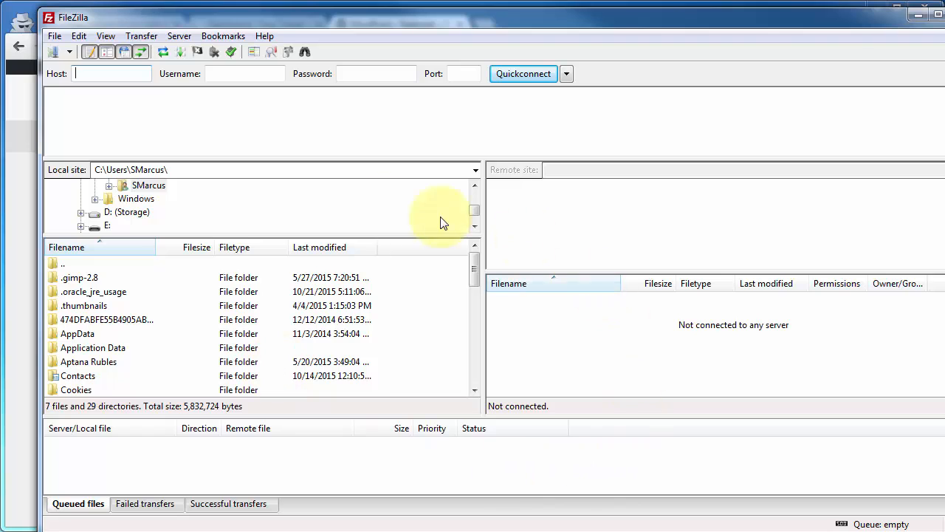
- In FileZilla, connect to the saved site Demo-cxi2
left_click(54, 36)
left_click(67, 53)
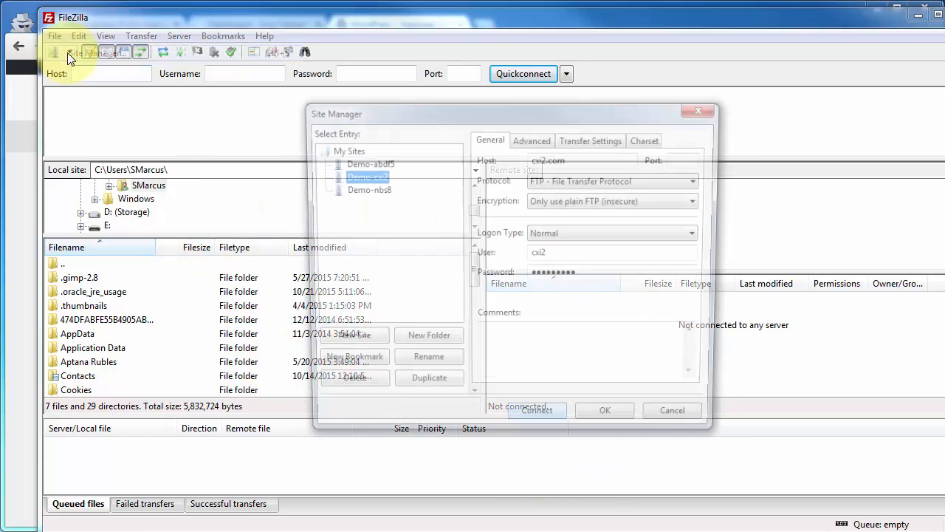
left_click(540, 423)
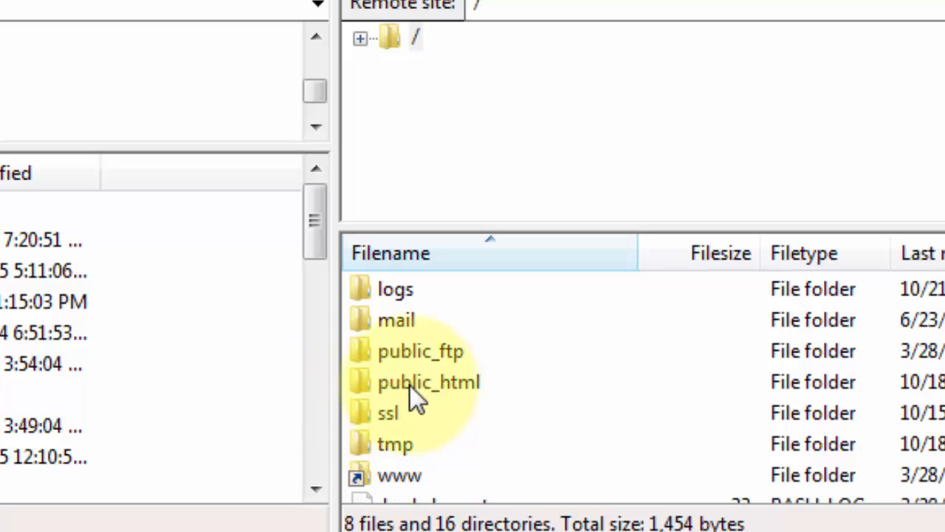
- Open the remote folder /public_html/wp-content/themes to view the installed theme folders, and disconnect from the server
double_click(410, 384)
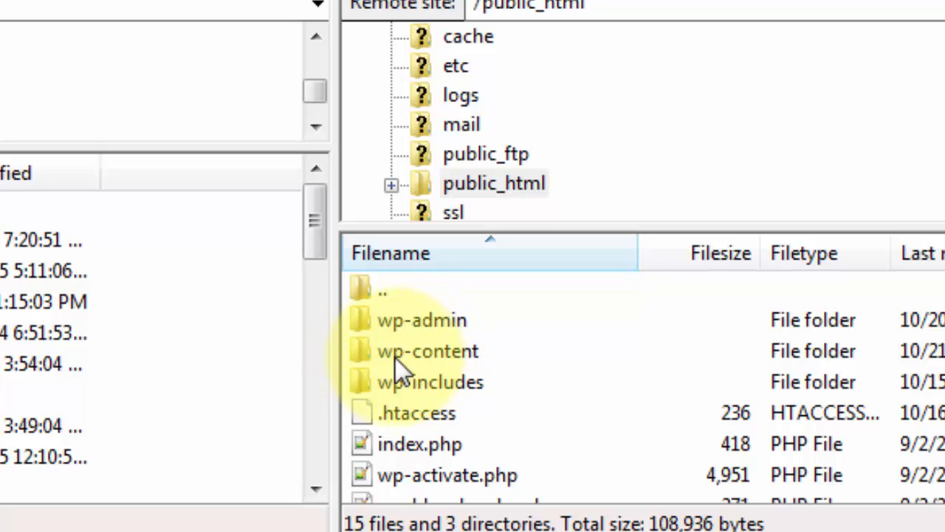
left_click(387, 356)
double_click(387, 356)
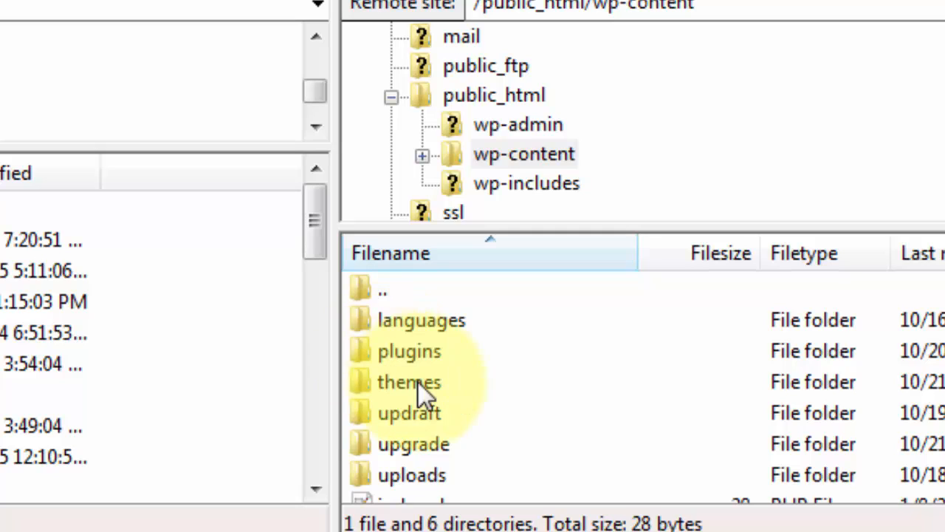
left_click(366, 385)
double_click(365, 385)
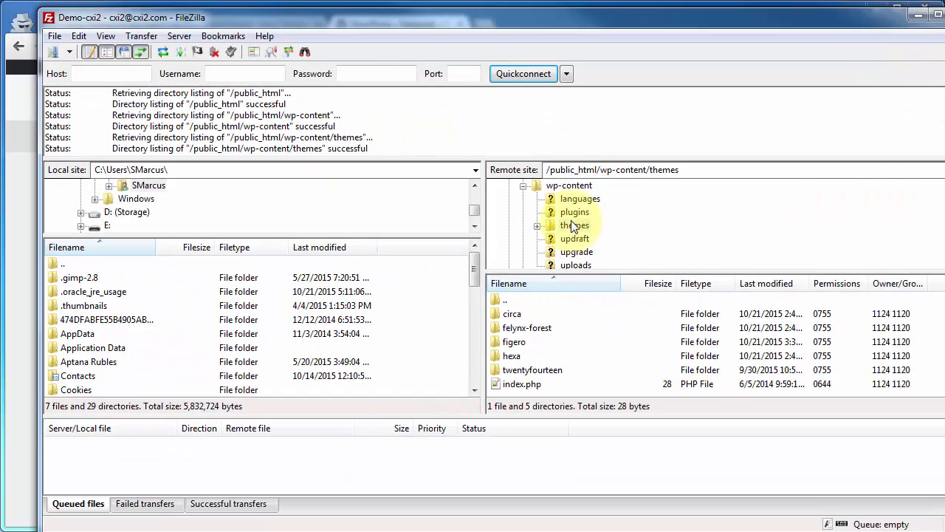
left_click(177, 36)
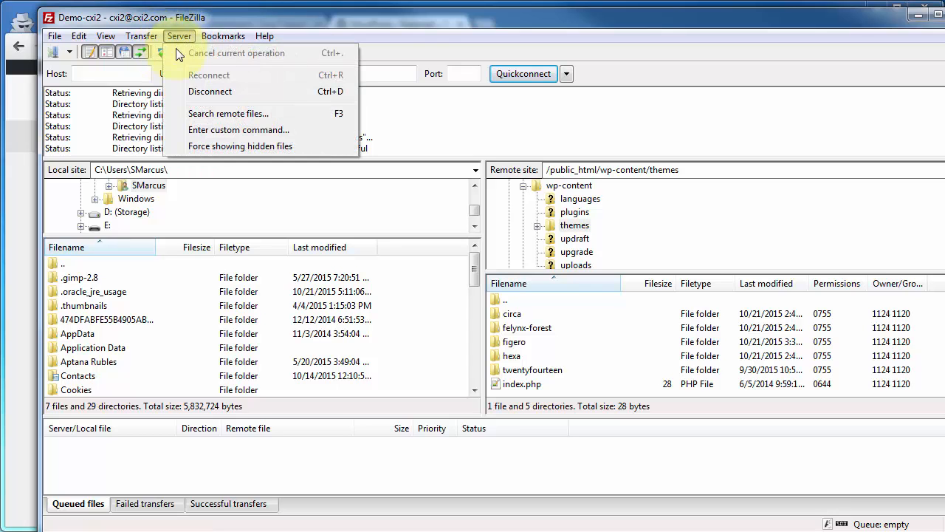
left_click(194, 90)
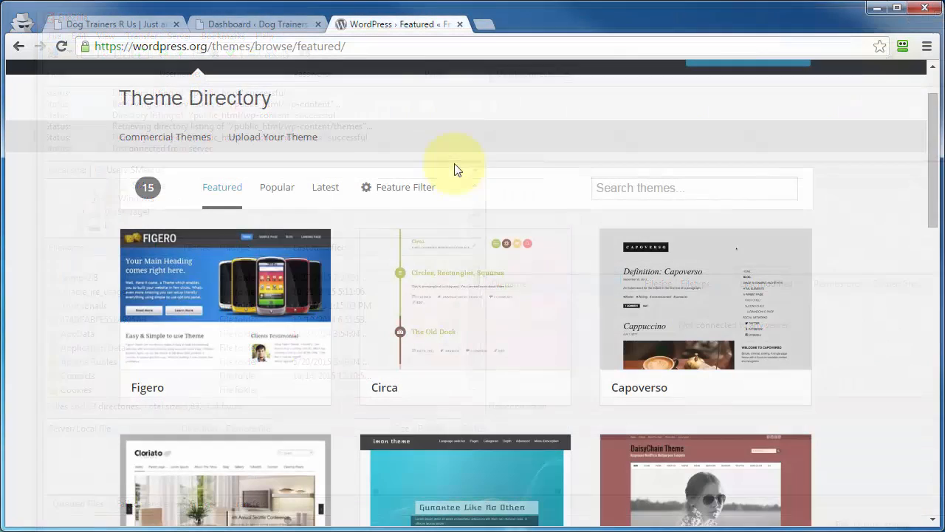
- Switch to the site's dashboard in the browser, view its installed themes and open the Add Themes page
left_click(220, 25)
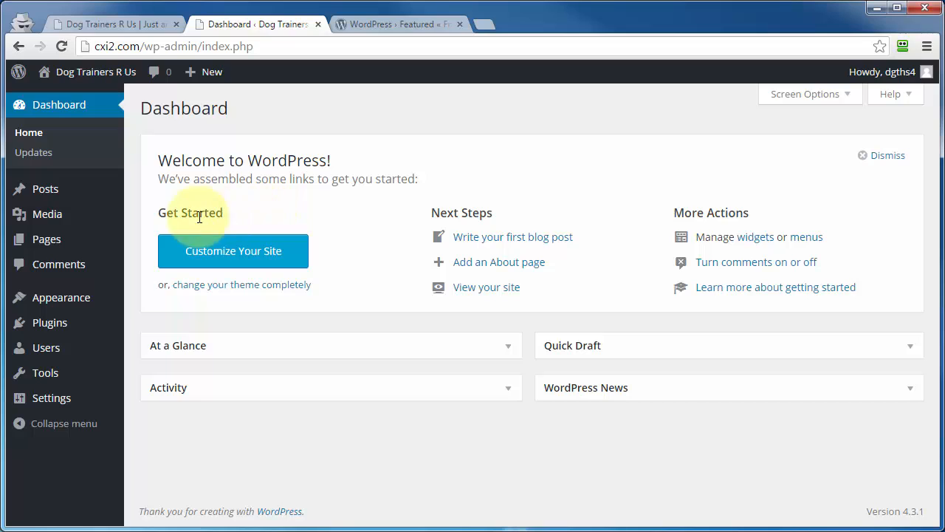
mouse_move(16, 307)
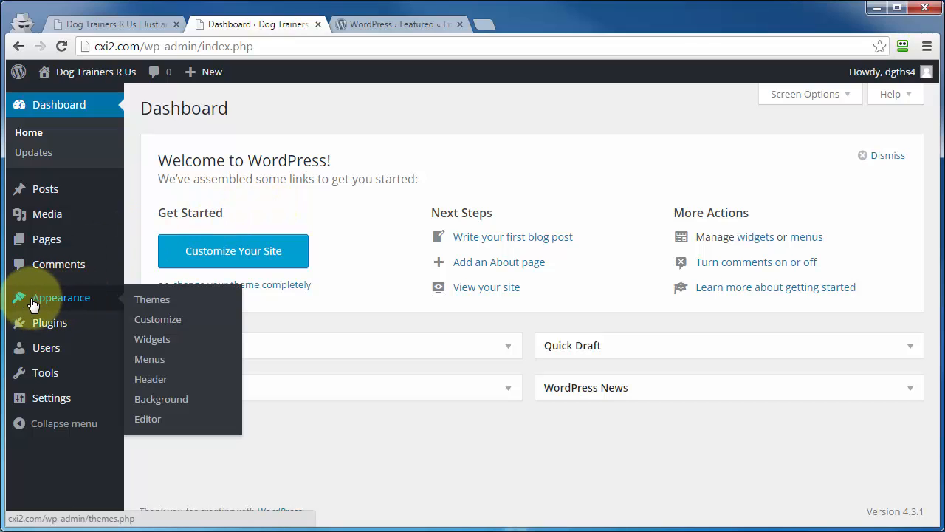
left_click(151, 302)
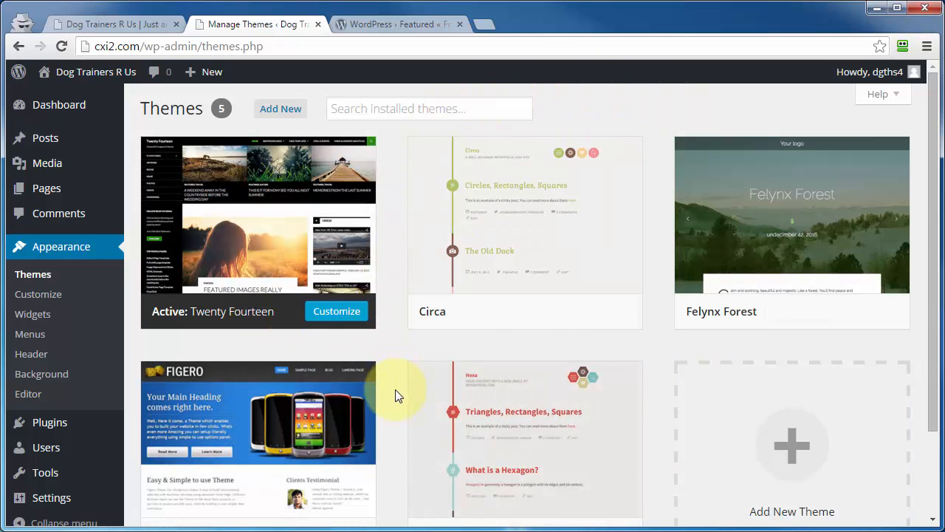
left_click(270, 113)
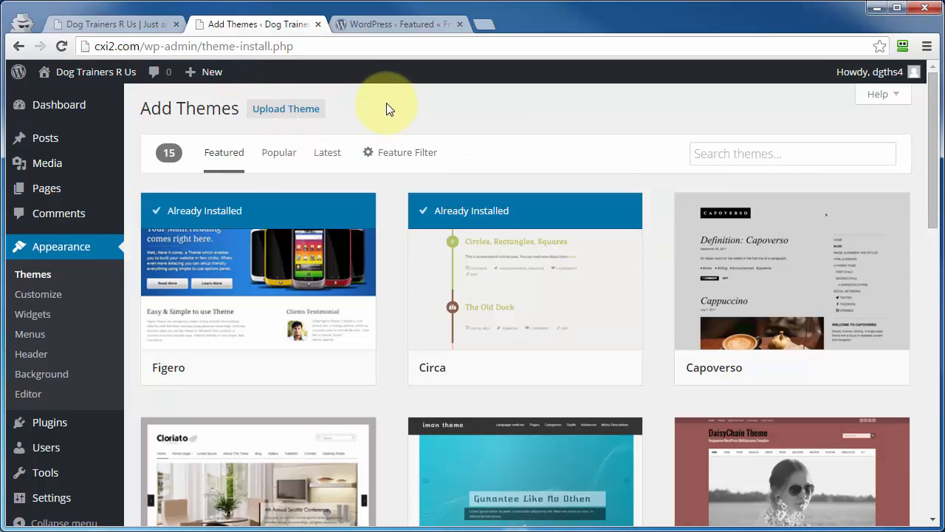
- Compare the featured themes with the WordPress.org directory and open the form for uploading a zipped theme
left_click(414, 24)
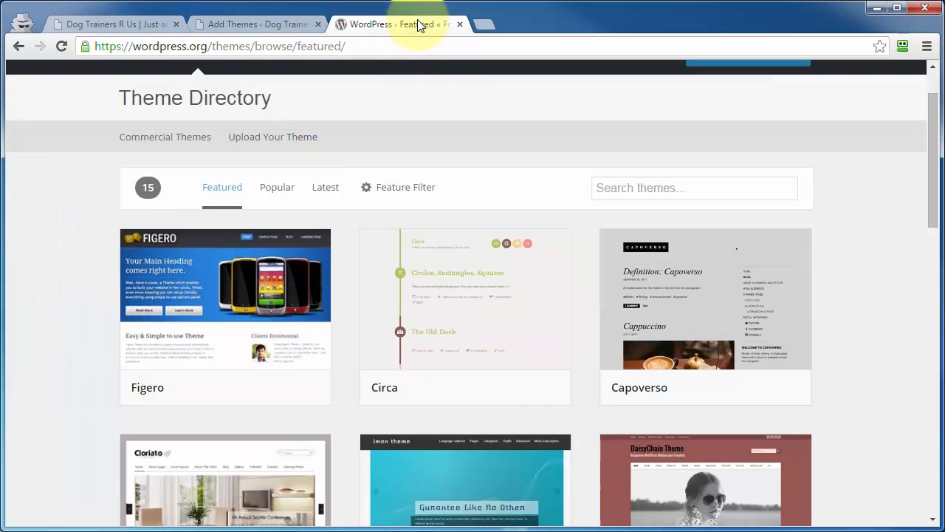
left_click(258, 24)
left_click(271, 116)
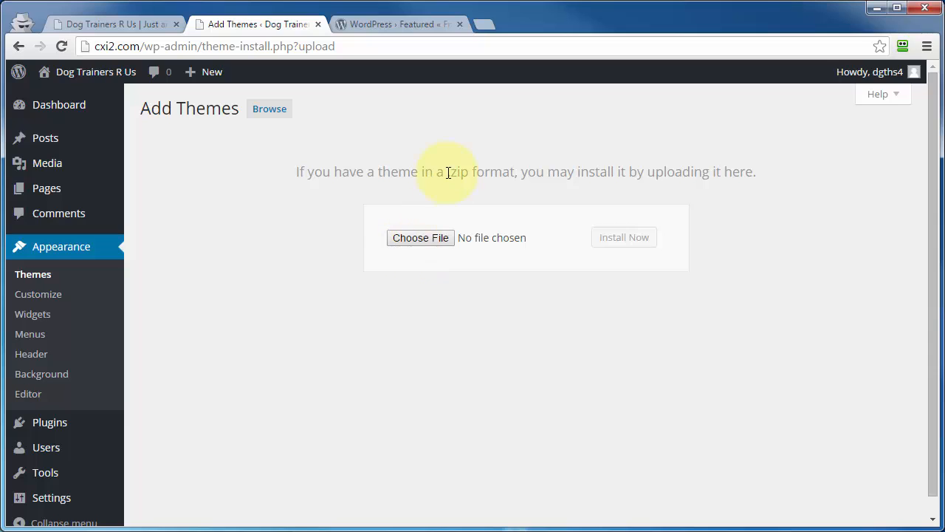
left_click_drag(448, 173, 527, 172)
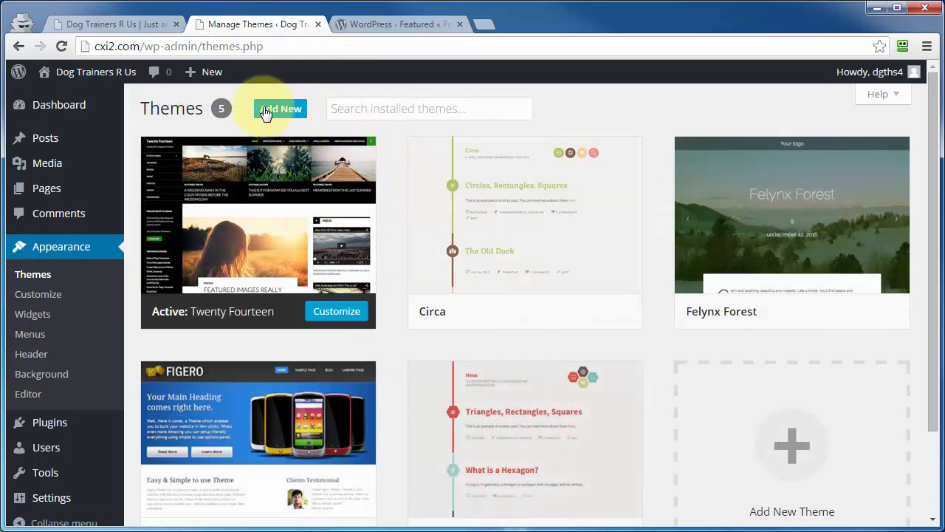
- Reopen the Add Themes gallery and check it against the WordPress.org theme directory
left_click(267, 112)
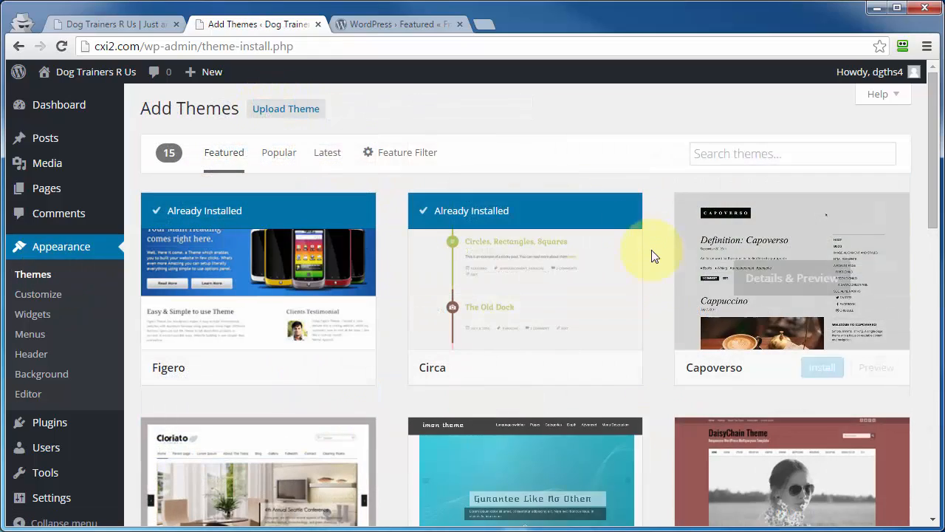
left_click(364, 23)
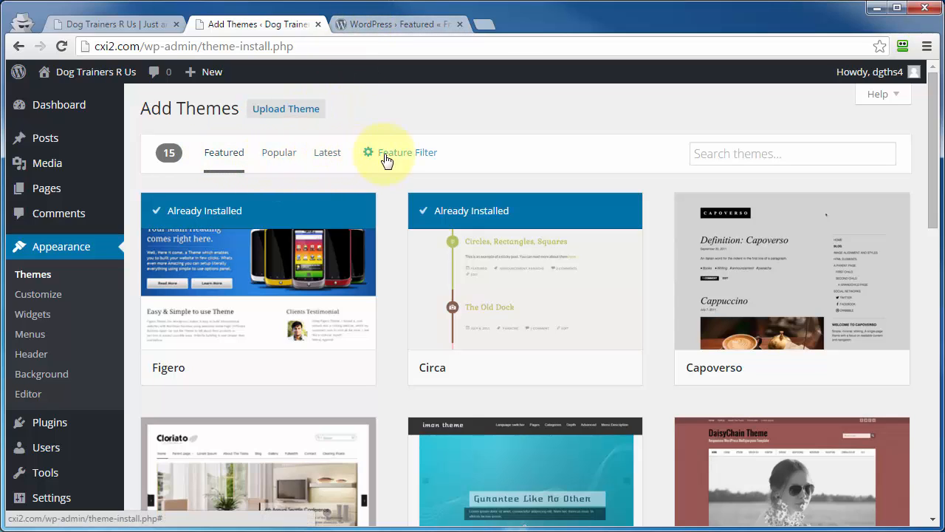
- Activate the installed Circa theme and reload the site's front page to check the new look
left_click(26, 275)
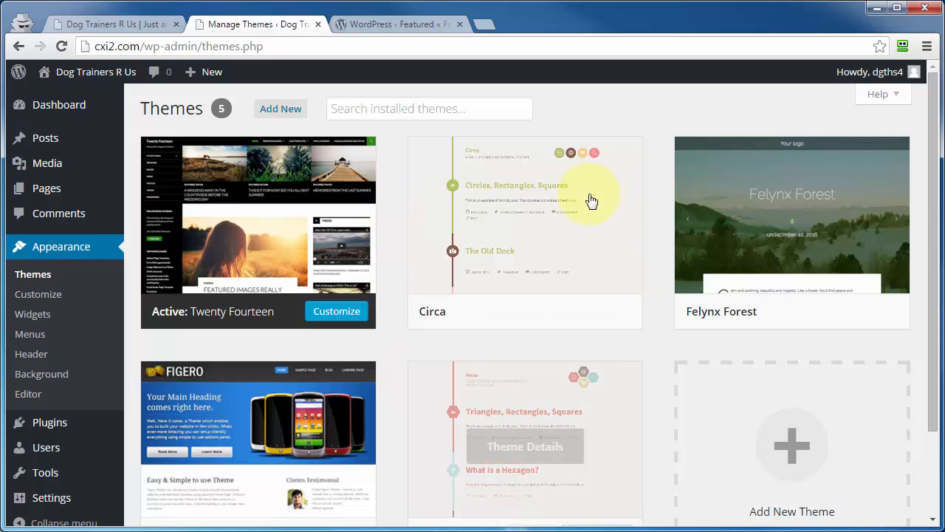
mouse_move(617, 317)
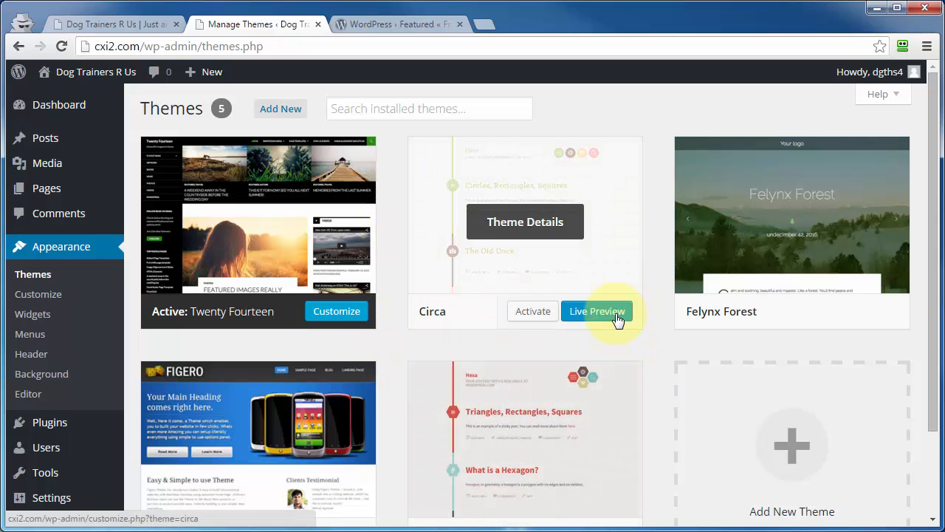
left_click(532, 311)
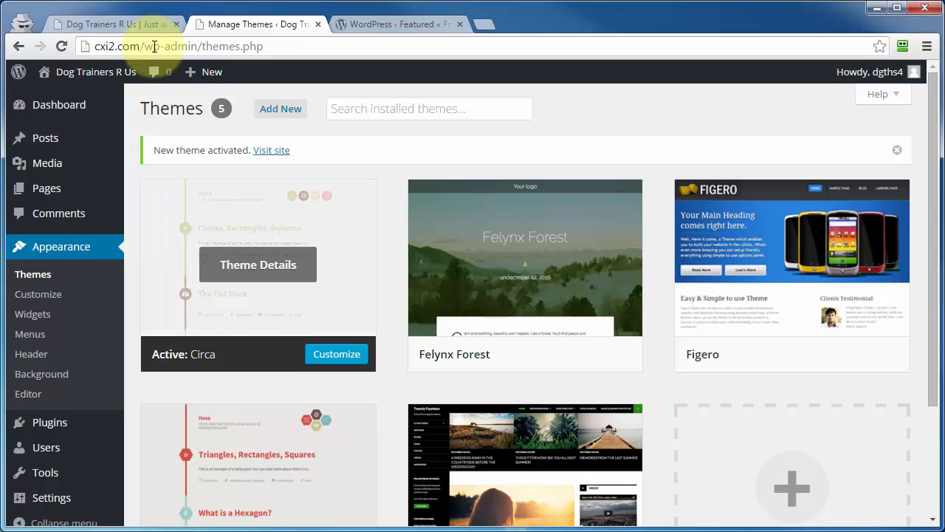
left_click(97, 22)
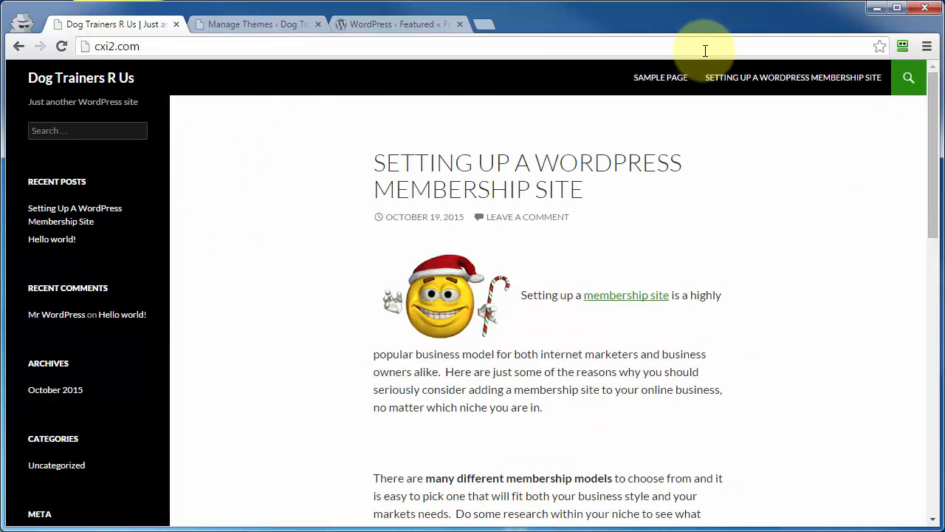
left_click(61, 46)
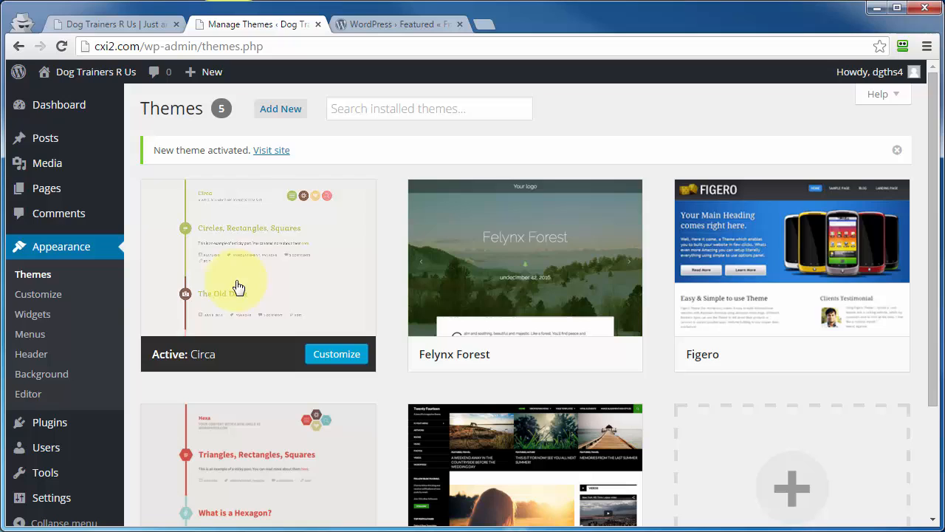
- Change the tagline to "My Demo Site" in the Customizer's Site Identity settings, and leave without publishing the change
mouse_move(236, 308)
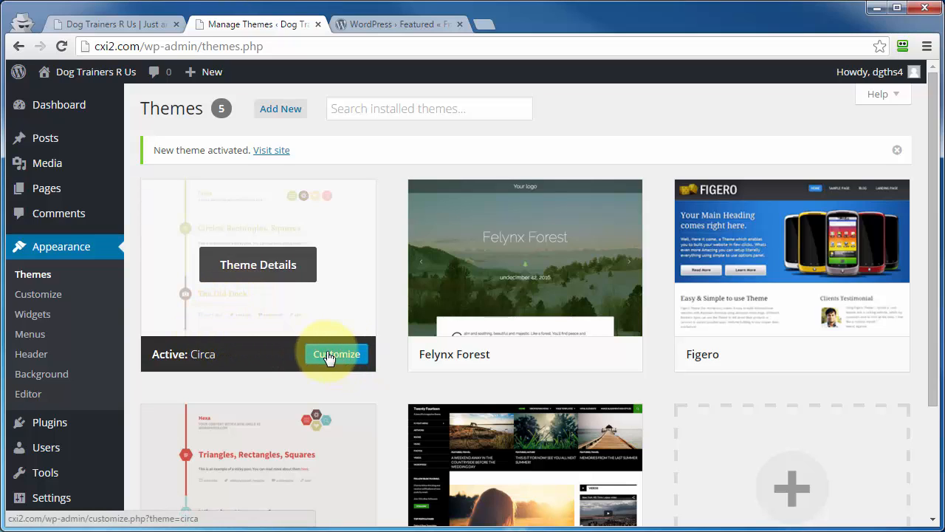
left_click(35, 300)
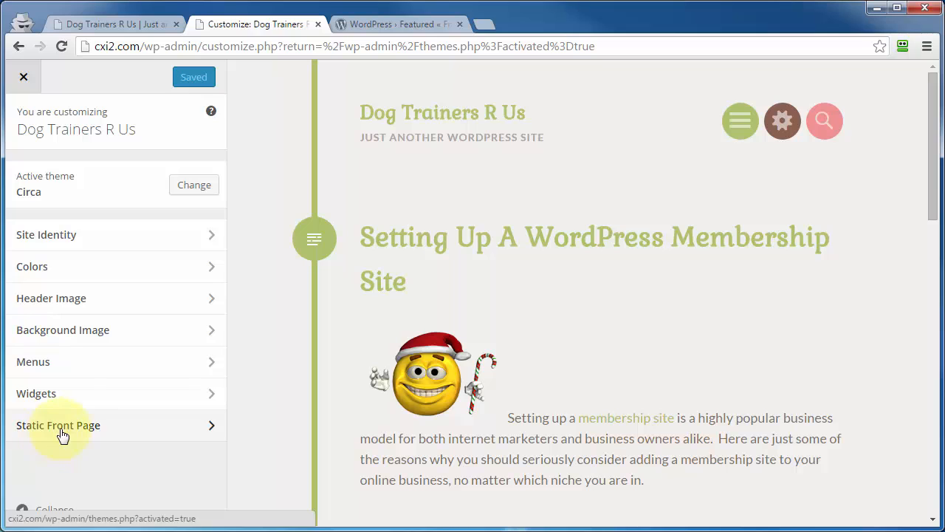
left_click(211, 237)
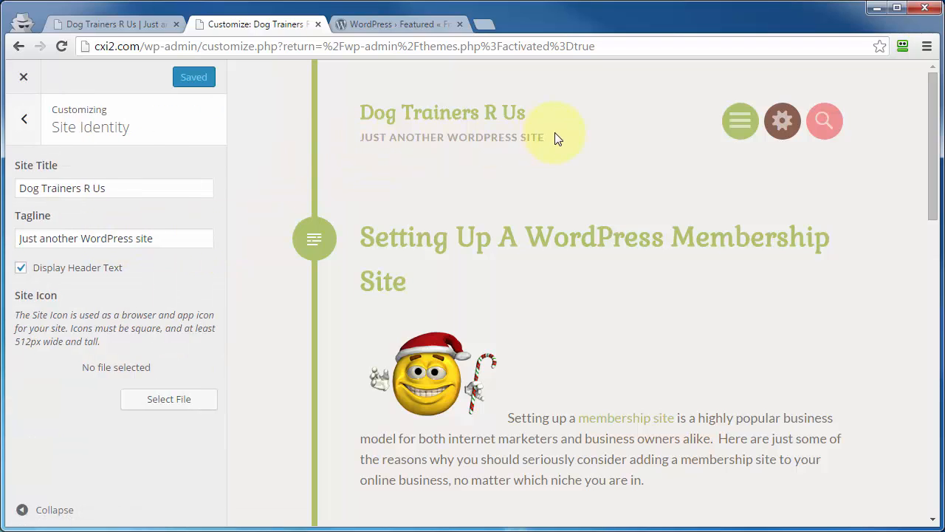
left_click_drag(203, 238, 17, 238)
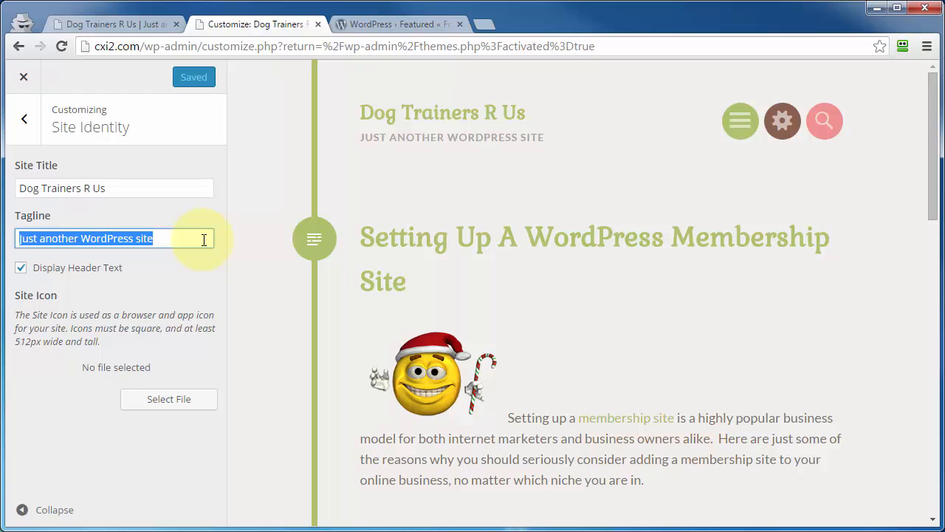
type("My Demo Site")
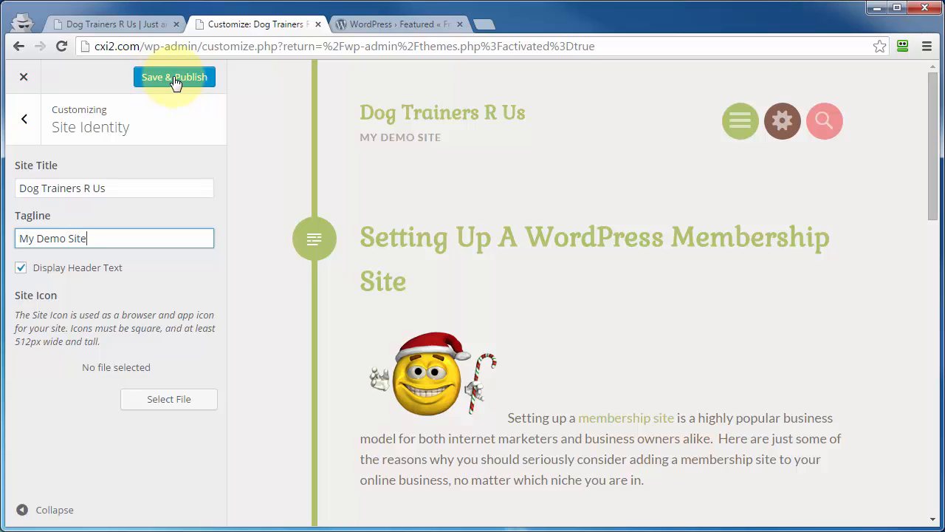
left_click(24, 78)
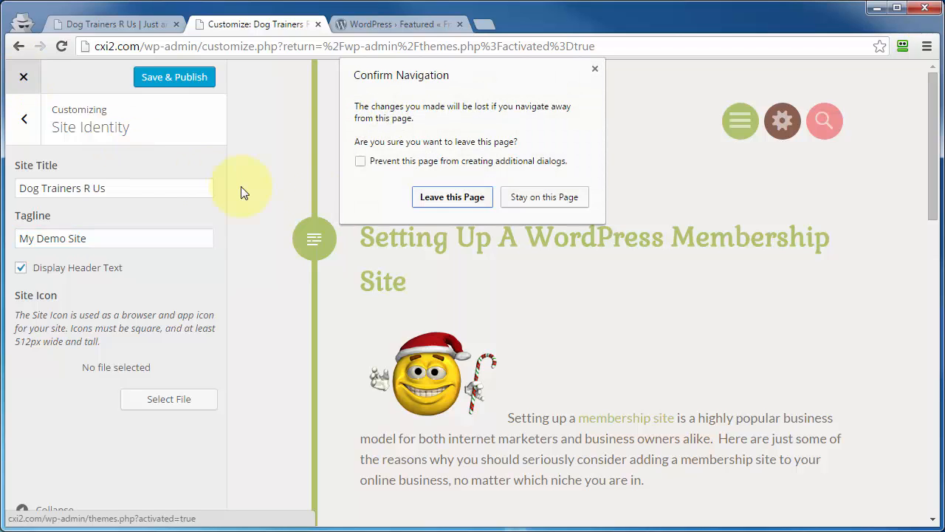
left_click(451, 198)
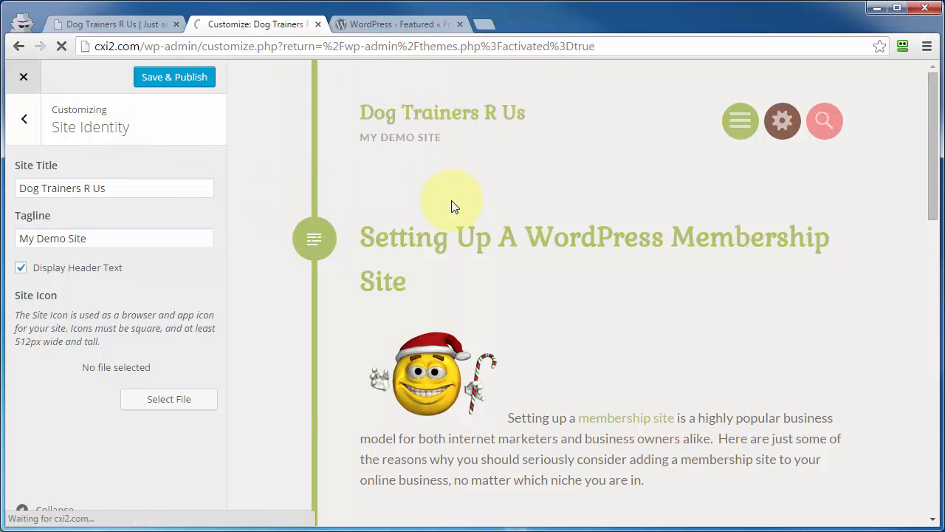